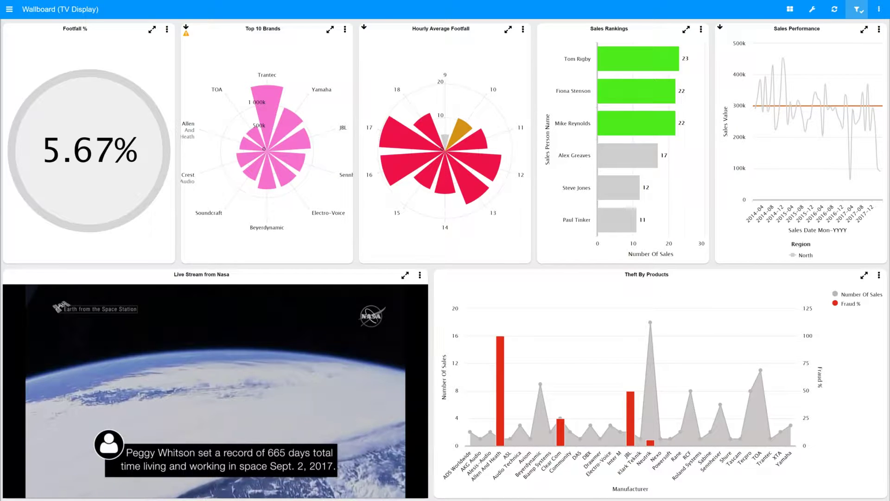
# Show the dashboard list with Retail and Features entries over the Wallboard (TV Display) view.
pyautogui.click(9, 9)
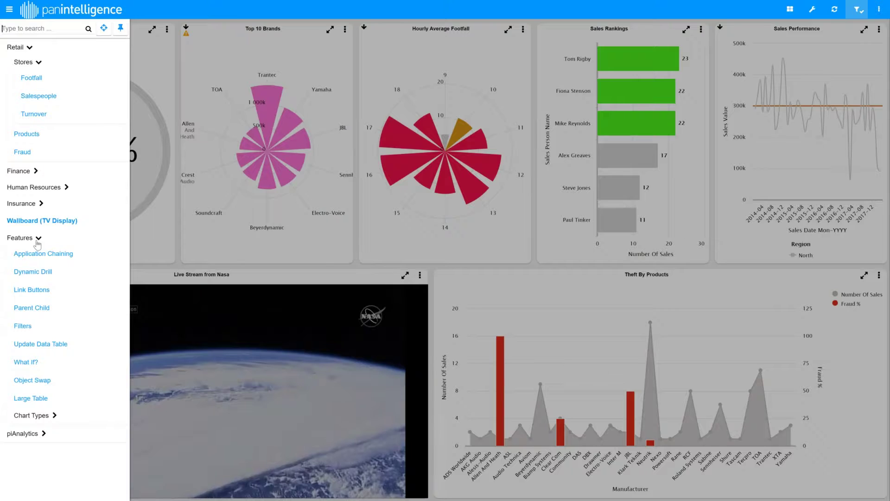
# Go to Features > Application Chaining and edit its Drill to Google Search chart.
pyautogui.click(51, 256)
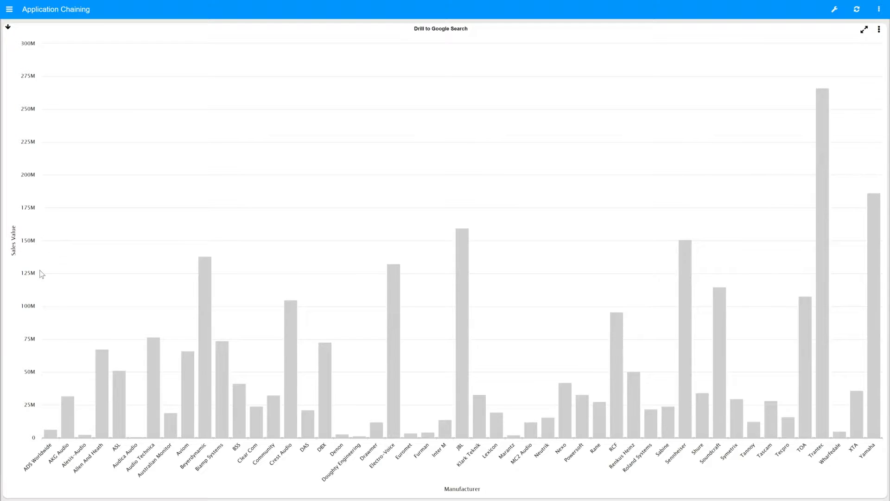
pyautogui.click(879, 29)
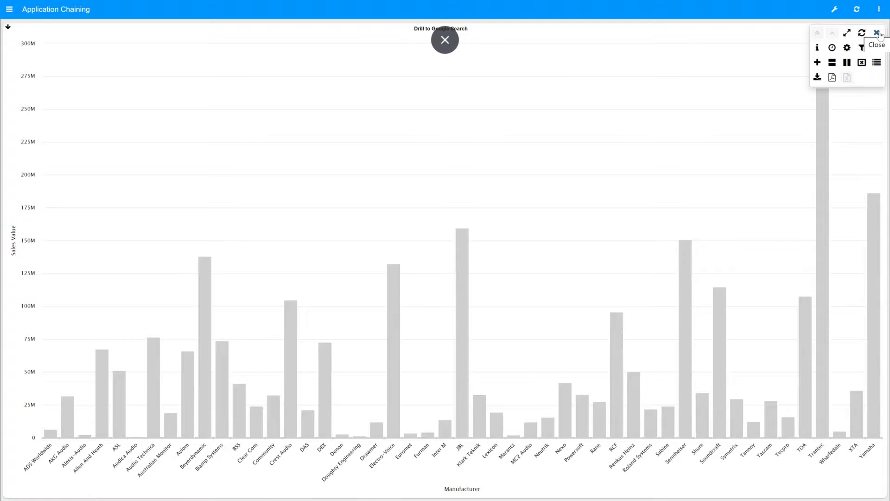
pyautogui.click(847, 48)
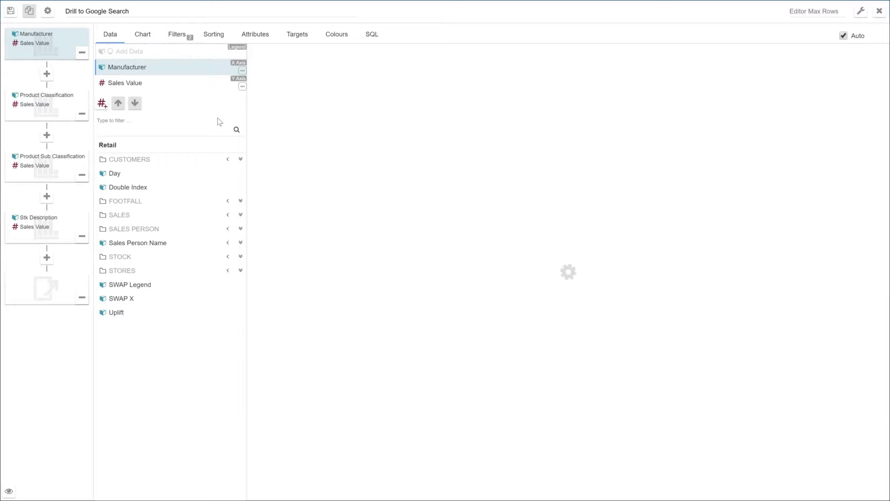
# Inspect the last drill level's Google search URL containing {{Stk Description}}, then close the editor.
pyautogui.click(51, 289)
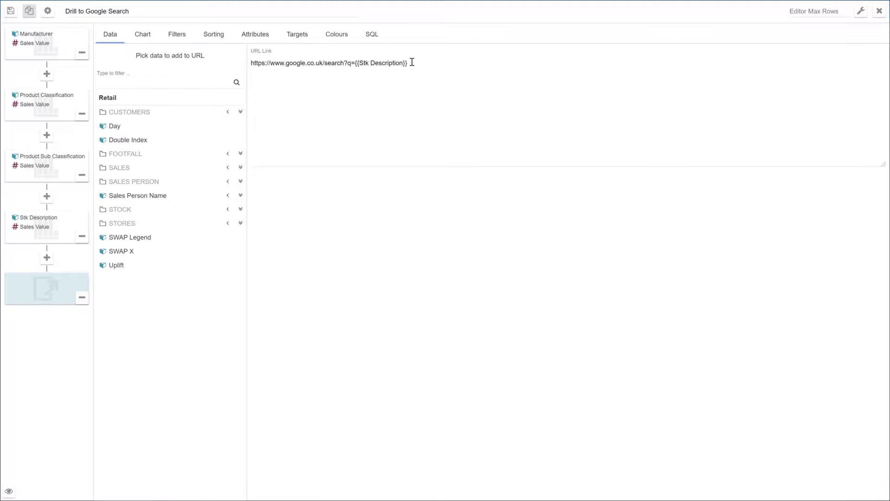
pyautogui.moveTo(404, 62); pyautogui.dragTo(360, 60)
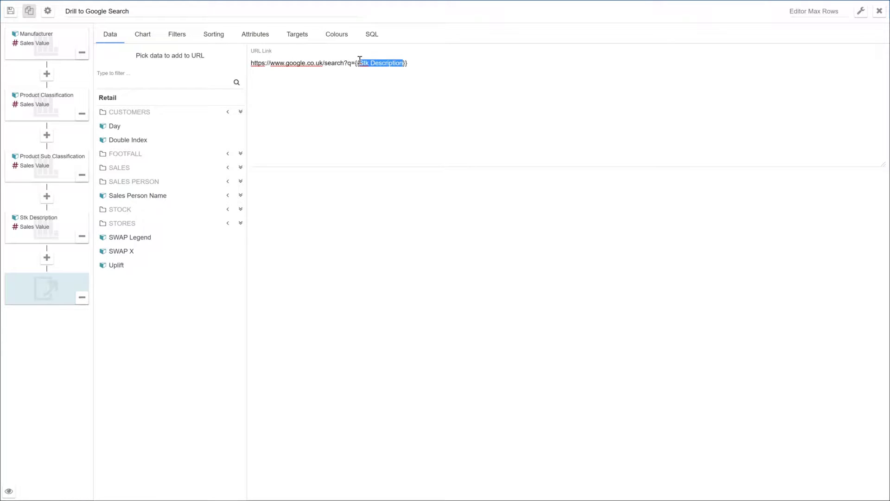
pyautogui.click(880, 11)
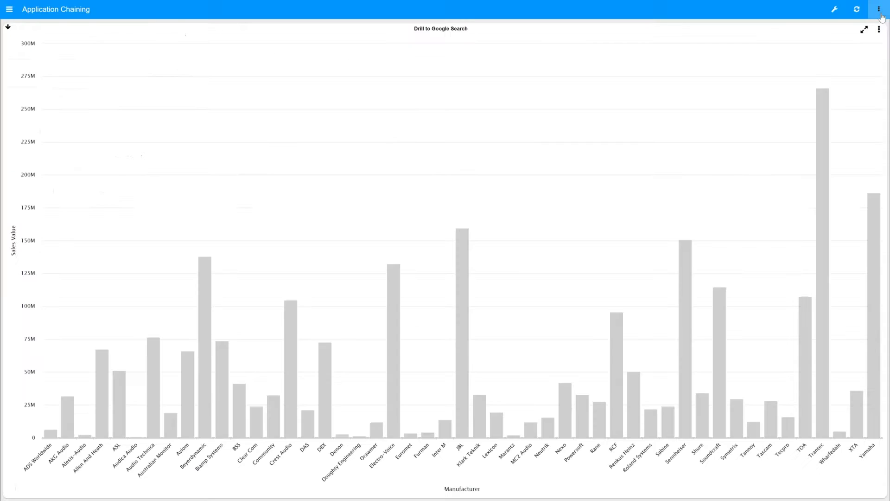
pyautogui.click(9, 10)
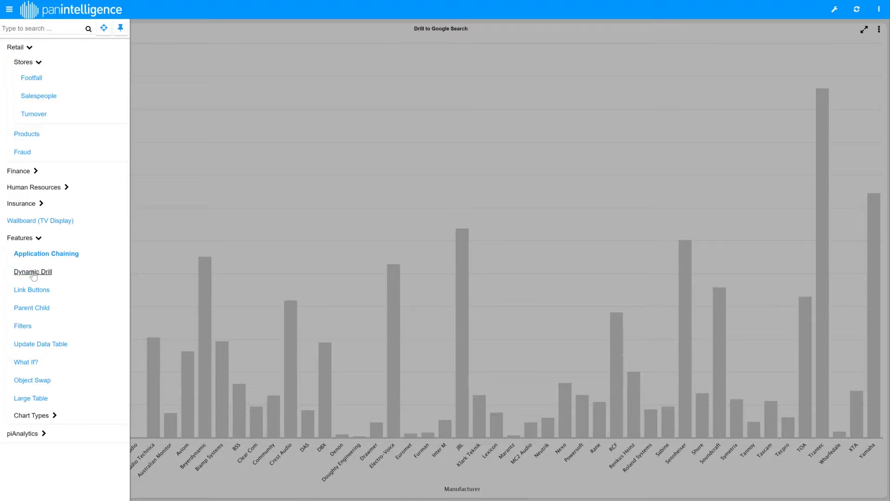
# On Dynamic Drill, drill STORE into Sales By Store and WEB into the Web Platform pie, drilling back up each time.
pyautogui.click(34, 274)
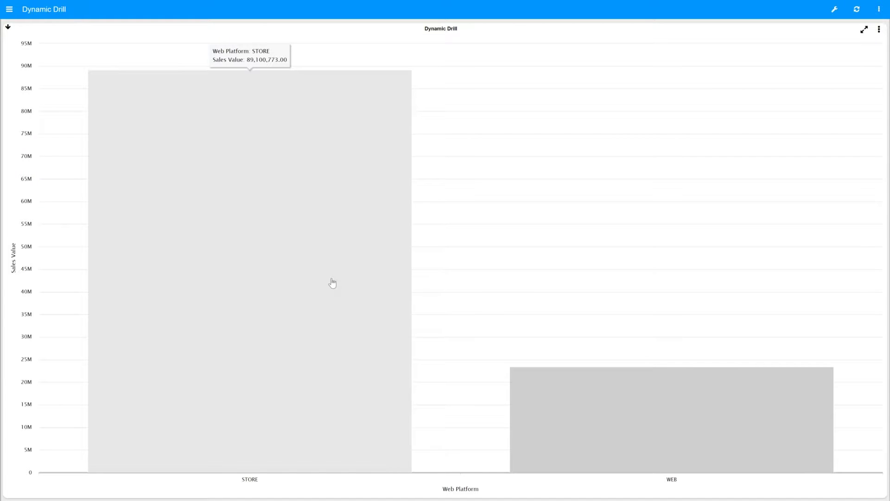
pyautogui.click(332, 283)
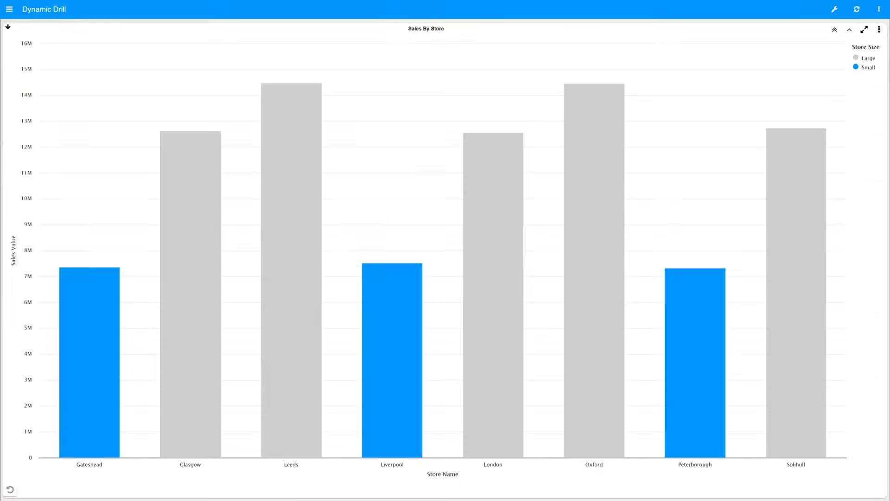
pyautogui.click(835, 29)
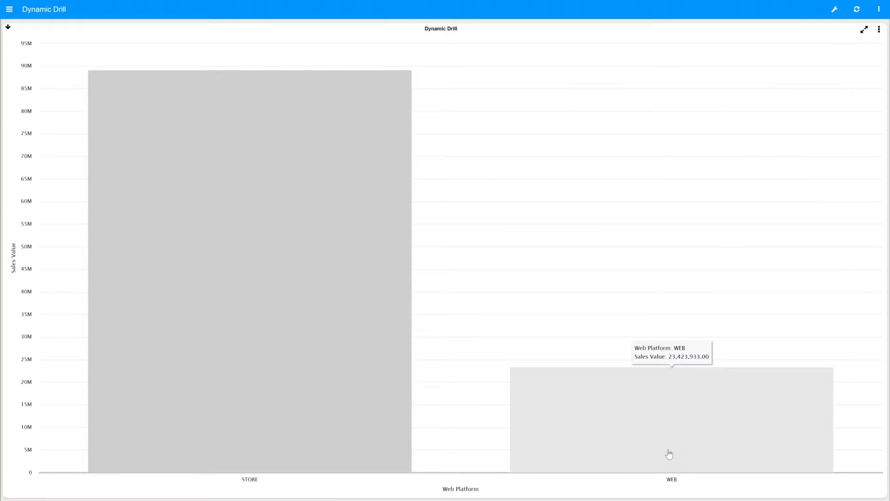
pyautogui.click(667, 454)
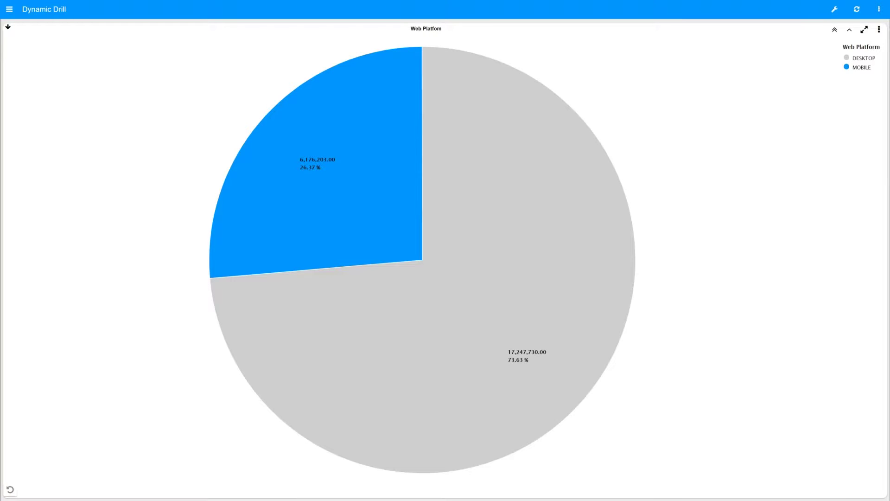
pyautogui.click(850, 30)
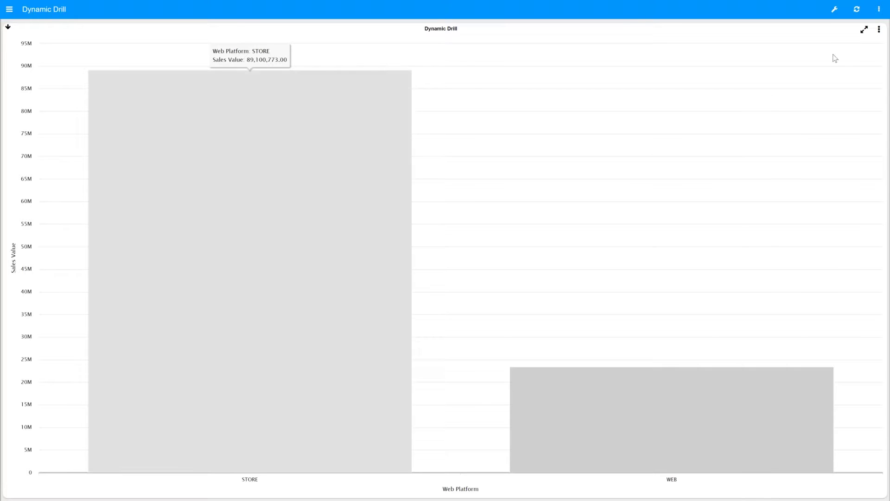
pyautogui.click(880, 29)
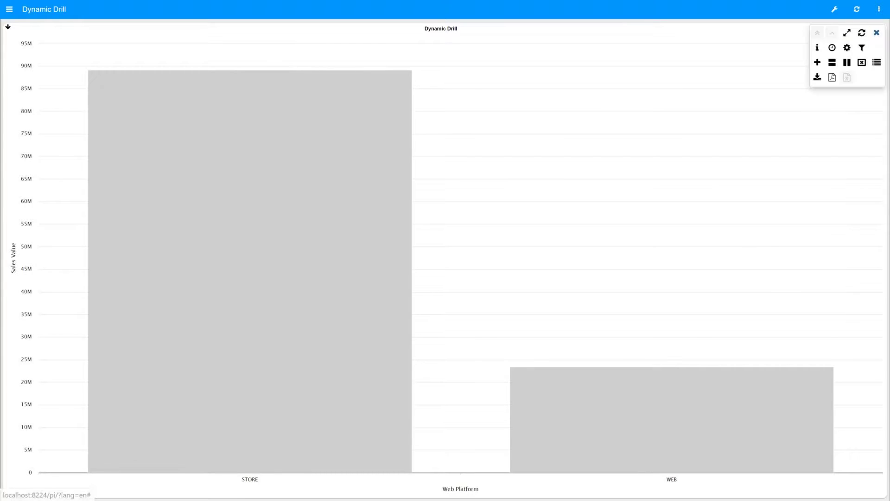
# Add an OR drill rule to the second level: Sales Value greater than 10000, then close the editor.
pyautogui.click(847, 47)
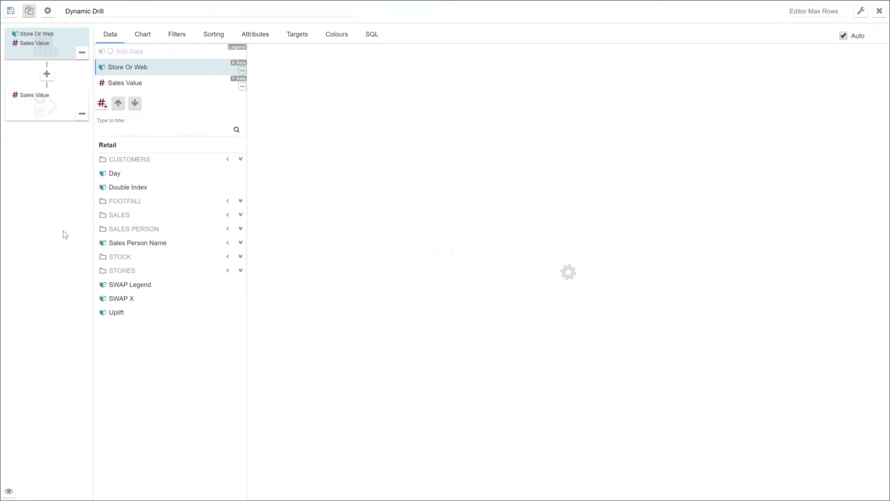
pyautogui.click(59, 115)
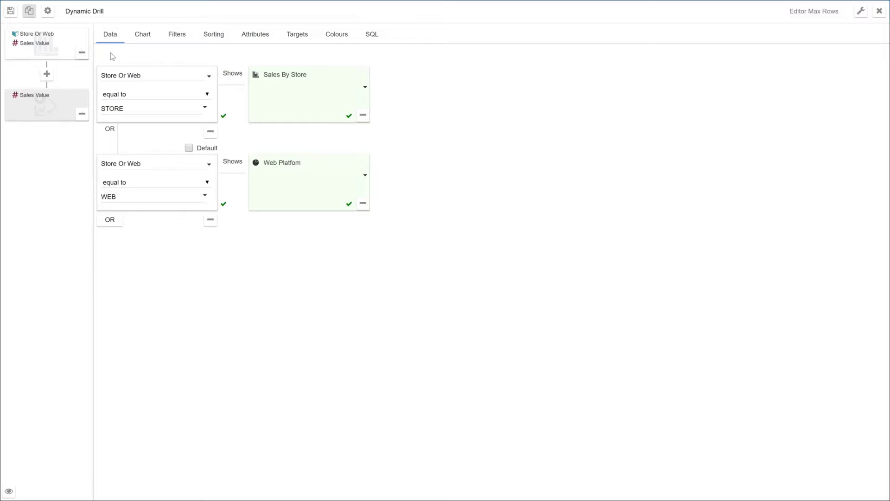
pyautogui.click(110, 219)
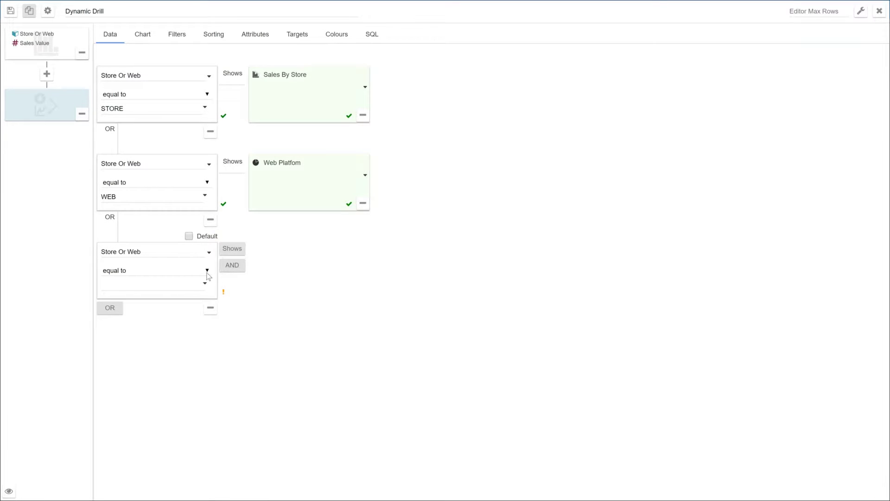
pyautogui.click(207, 273)
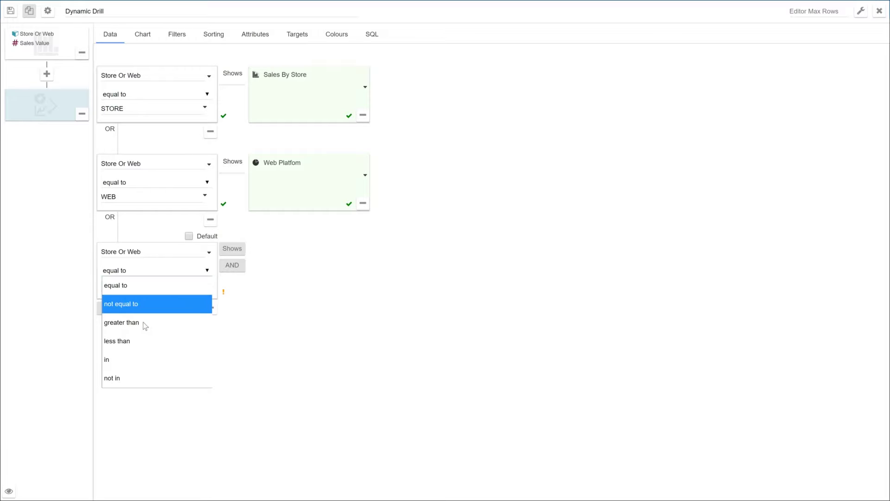
pyautogui.click(143, 322)
pyautogui.click(207, 252)
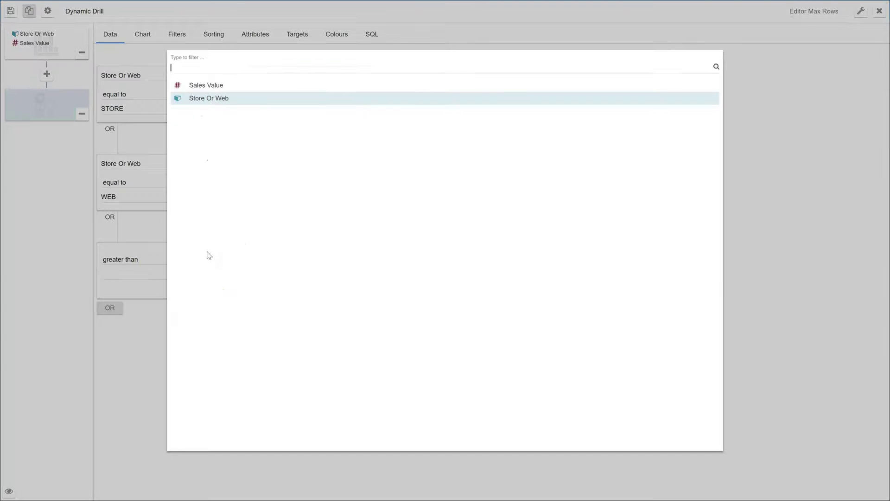
pyautogui.click(200, 85)
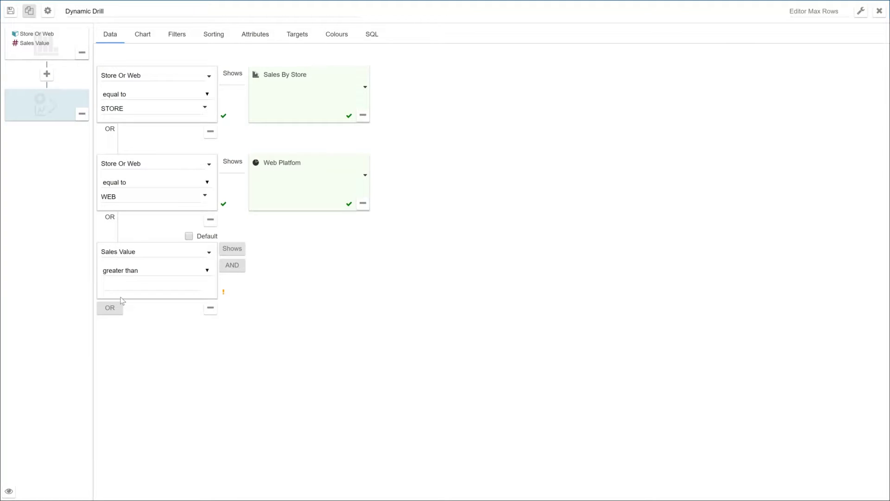
pyautogui.write('10000')
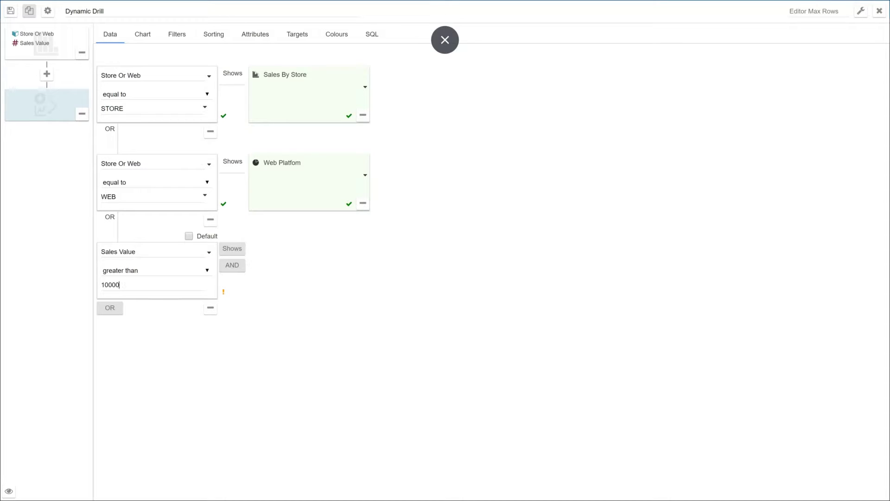
pyautogui.click(879, 10)
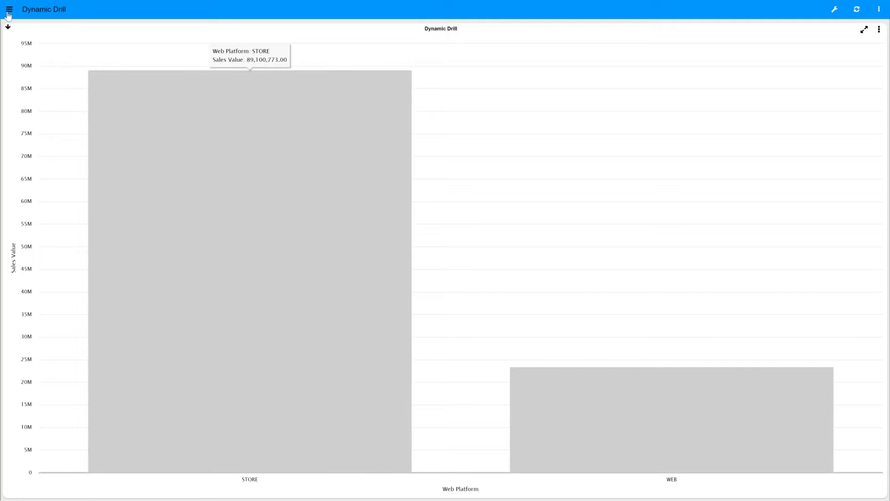
pyautogui.click(9, 11)
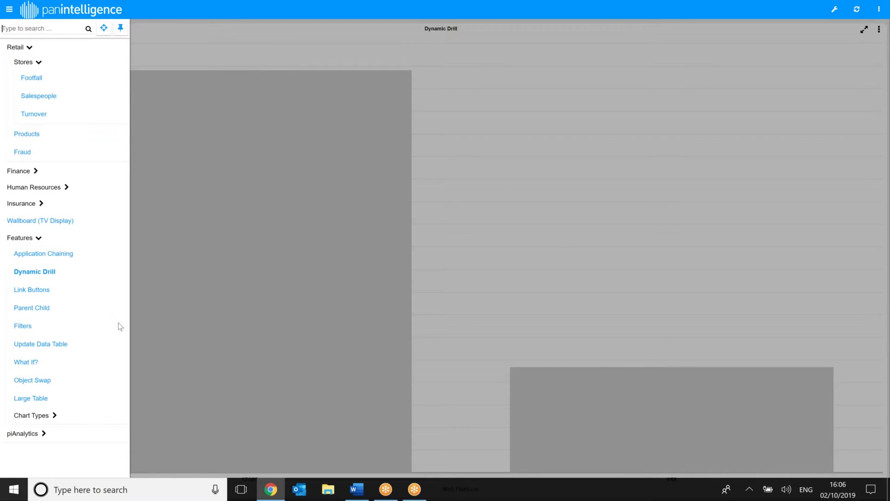
# Open Object Swap and show its Legend (Day of Week) and X Axis (Sales Date Mon-YYYY) settings.
pyautogui.click(32, 381)
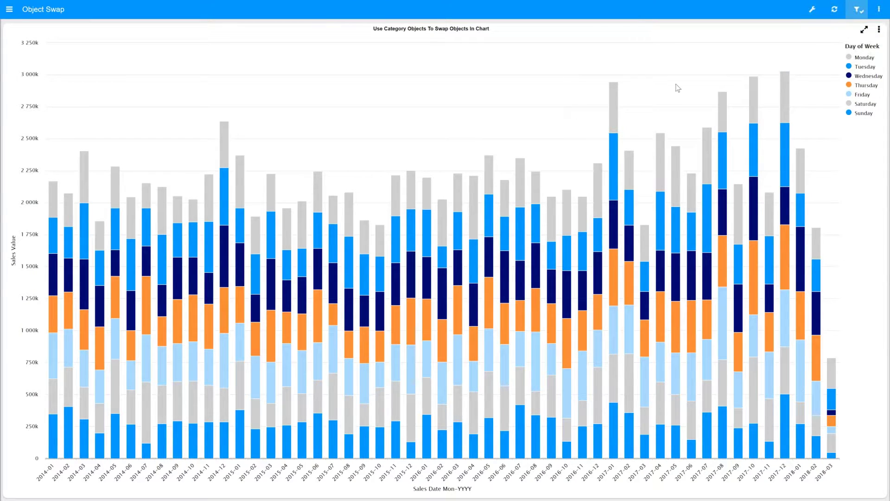
pyautogui.click(858, 13)
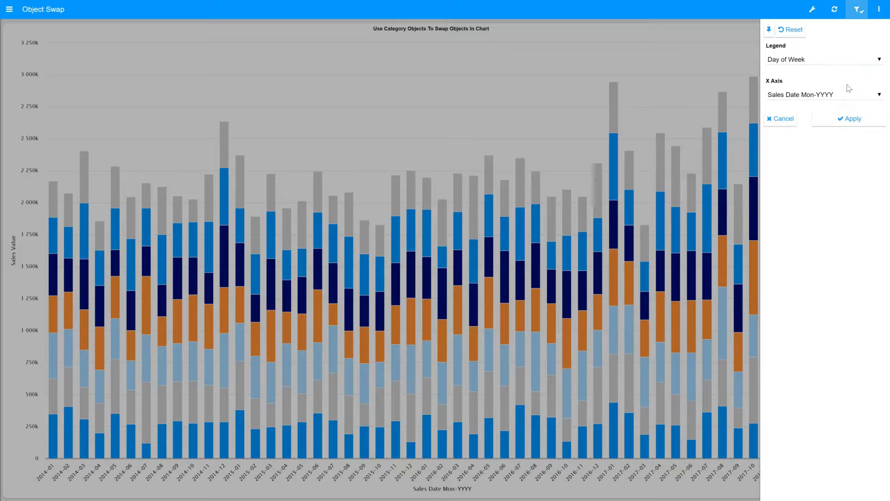
# Change the chart's legend from Day of Week to Sales Year, then to Payment Method.
pyautogui.click(879, 61)
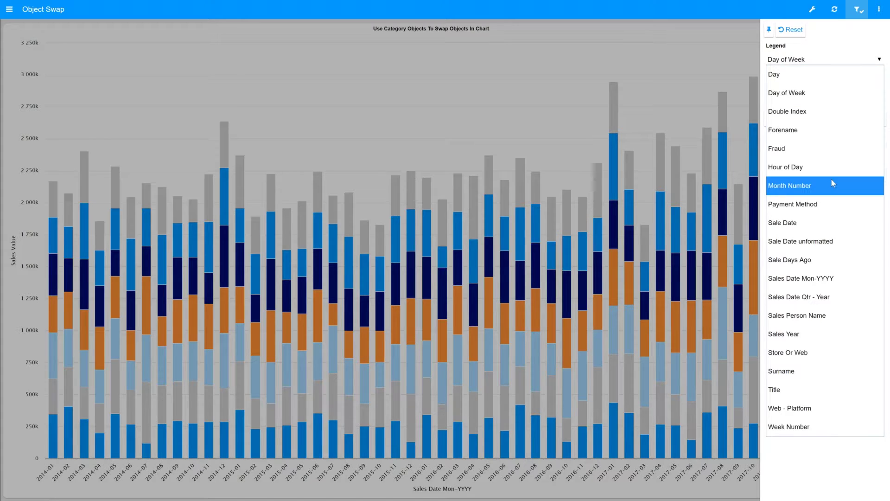
pyautogui.click(811, 339)
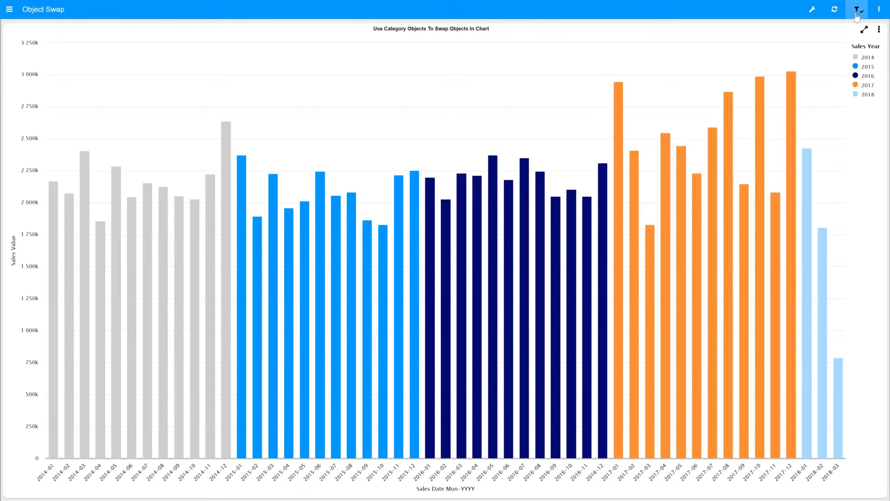
pyautogui.click(858, 10)
pyautogui.click(879, 62)
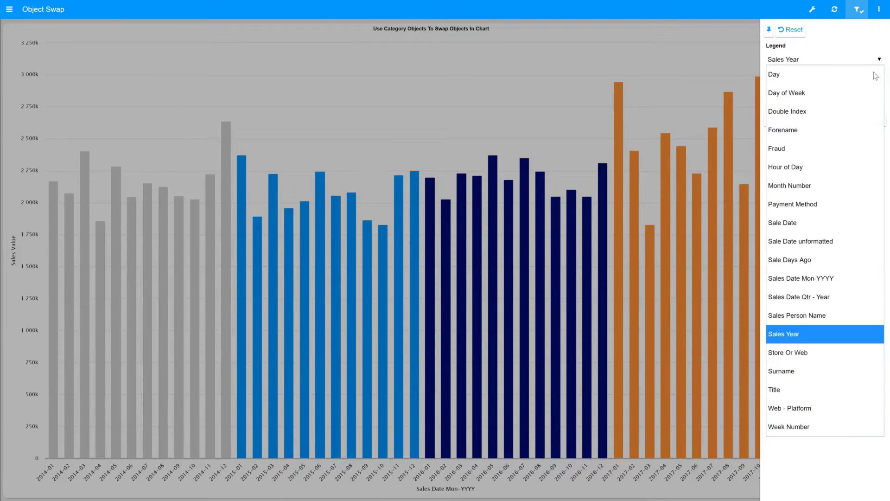
pyautogui.click(832, 202)
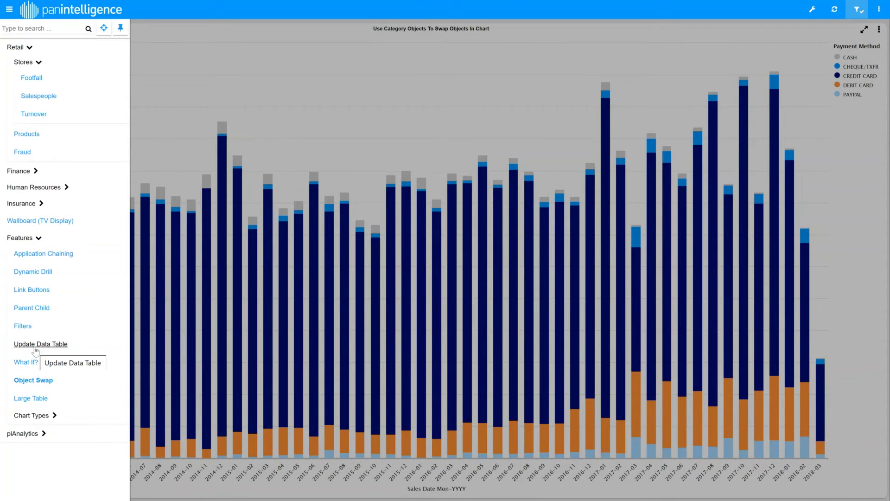
pyautogui.click(36, 349)
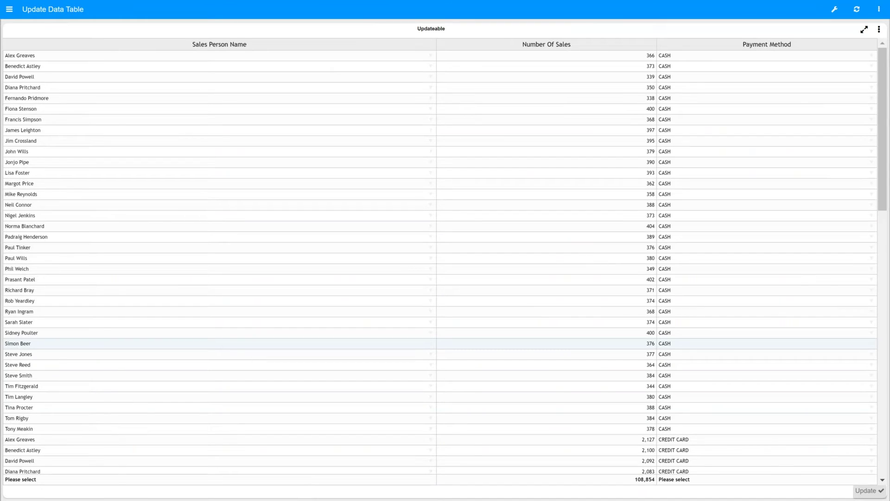
# Pick new Sales Person Names for the rows with 339, 393, 349 and 376 sales.
pyautogui.click(430, 78)
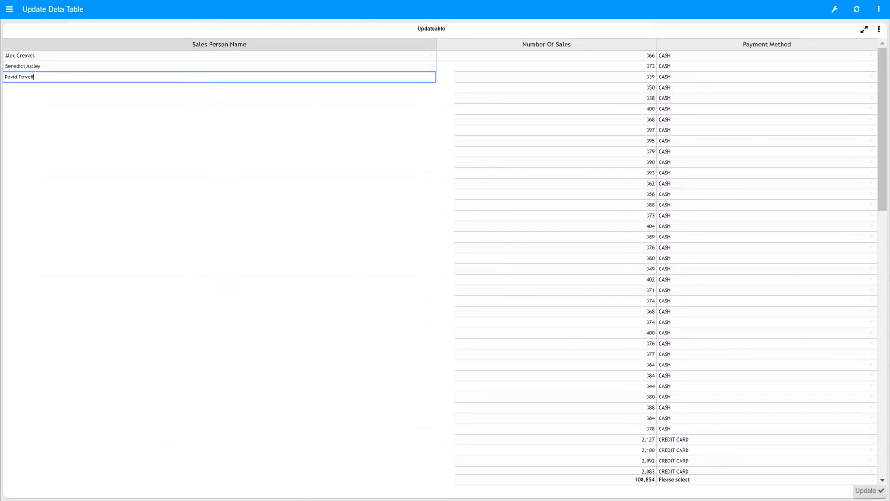
pyautogui.click(385, 109)
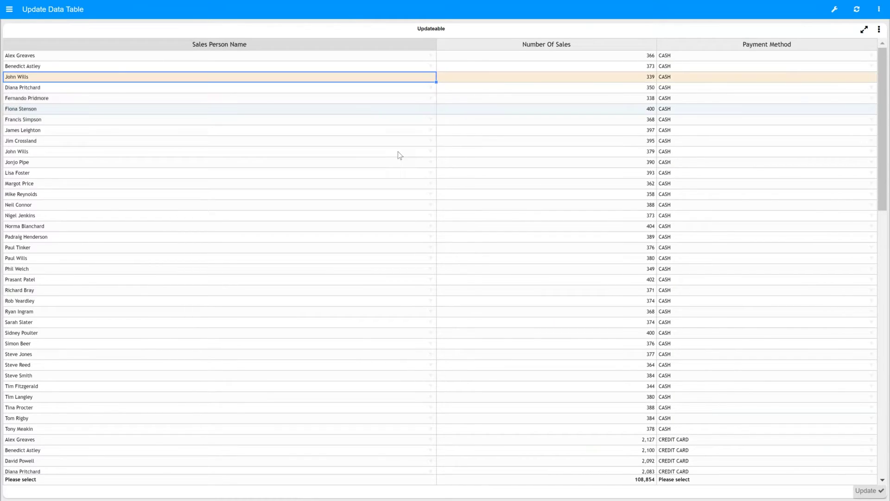
pyautogui.click(431, 173)
pyautogui.press('Return')
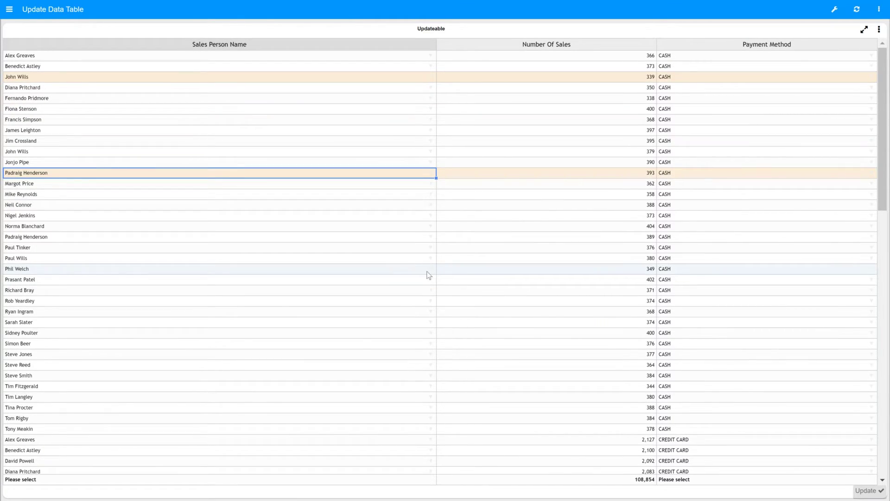
pyautogui.click(427, 272)
pyautogui.click(431, 271)
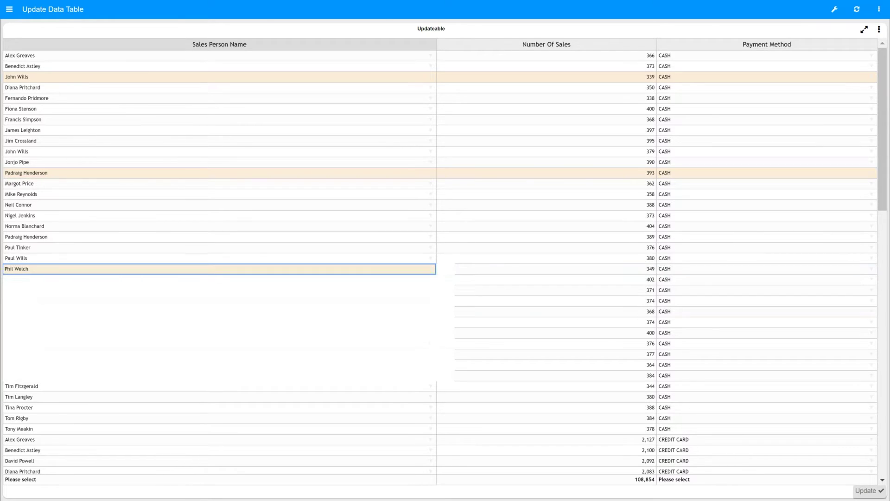
pyautogui.click(433, 344)
pyautogui.click(430, 344)
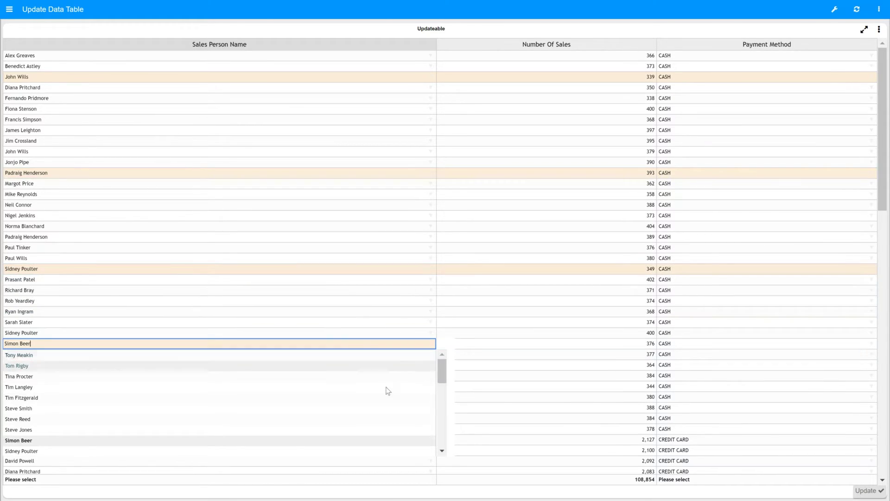
pyautogui.click(352, 398)
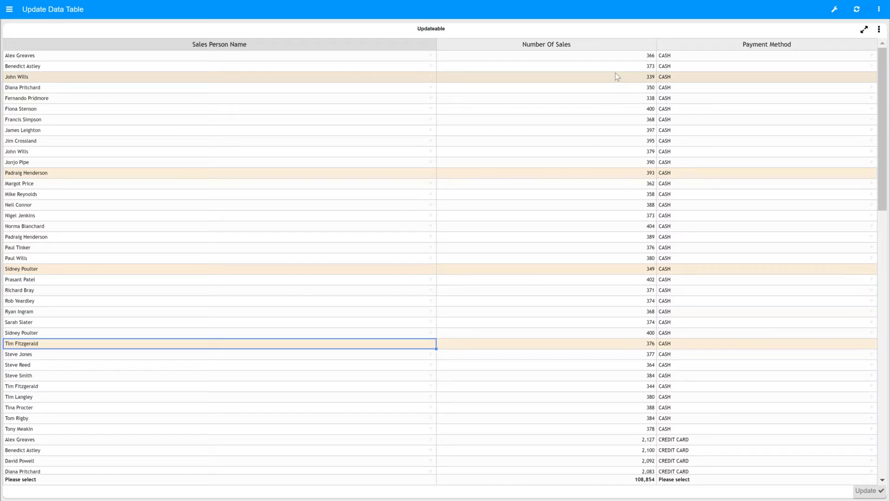
# Select the 339 row's sales and payment method cells, then submit the edits with Update.
pyautogui.click(648, 78)
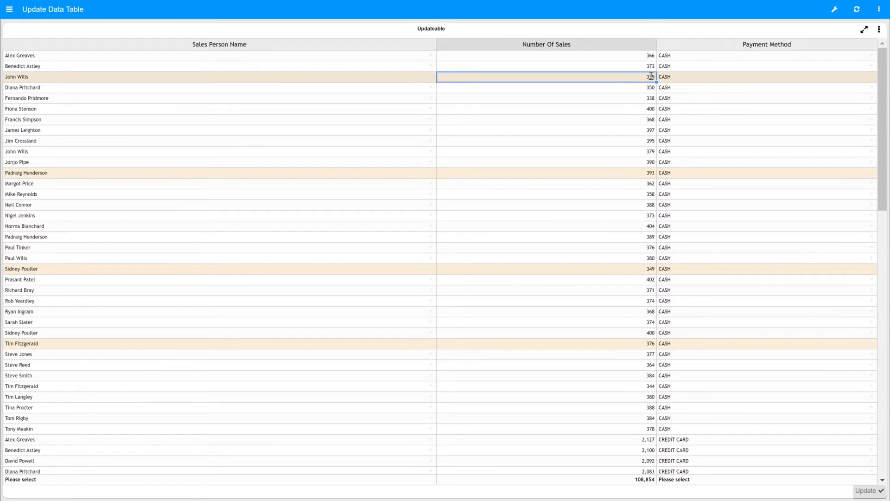
pyautogui.click(670, 78)
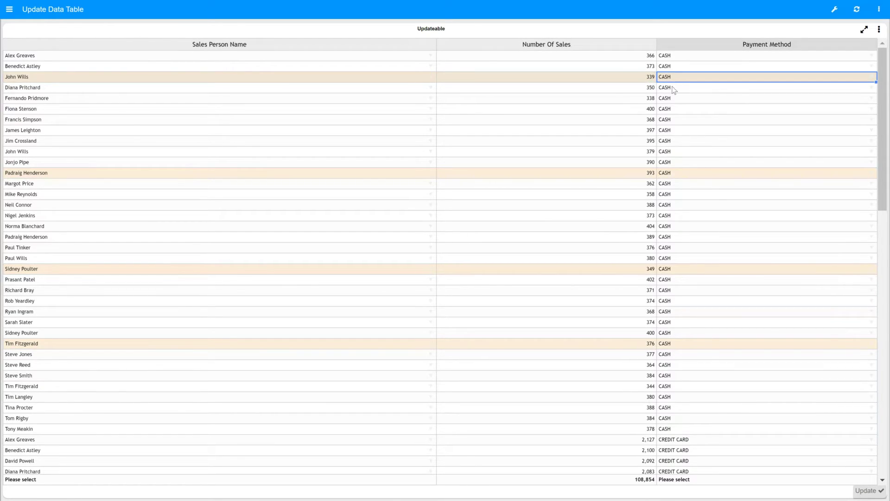
pyautogui.click(878, 495)
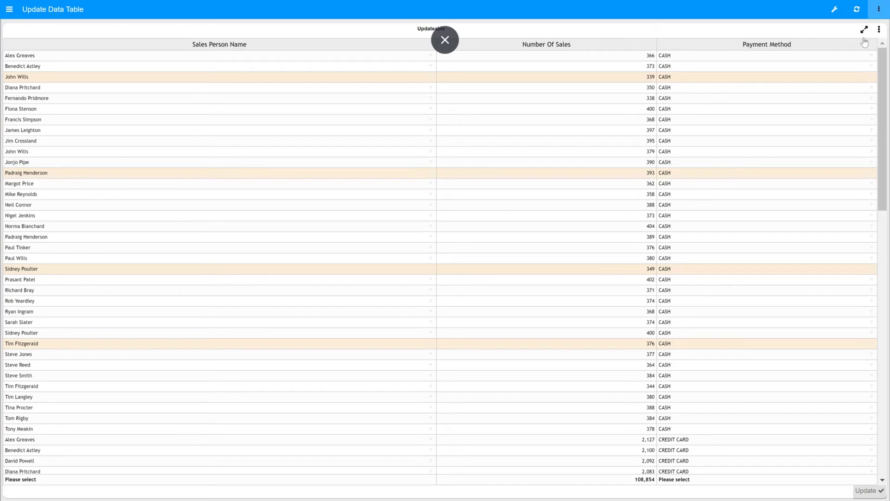
pyautogui.click(9, 9)
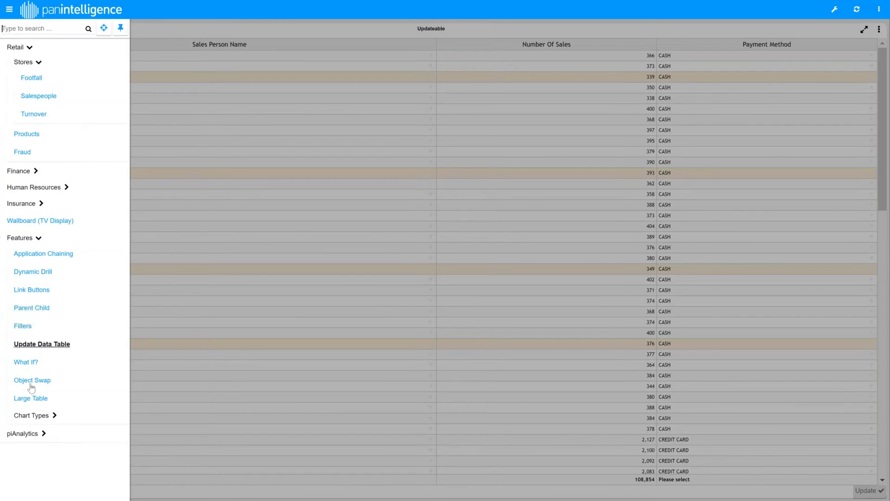
# Open What If? and review its Uplift setting, cancelling without changes.
pyautogui.click(29, 362)
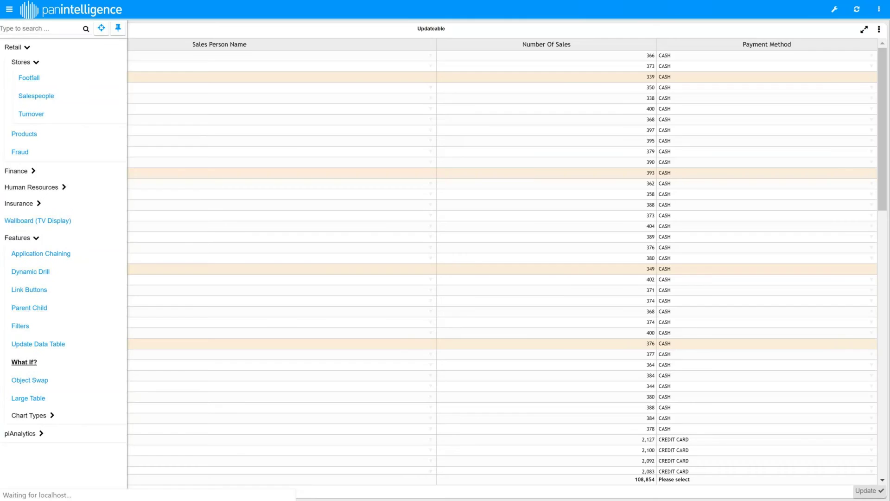
pyautogui.click(859, 14)
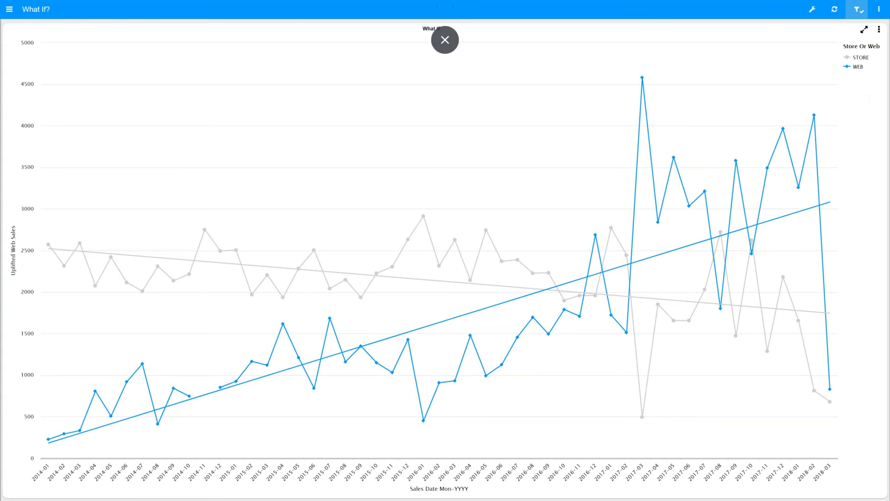
pyautogui.click(862, 13)
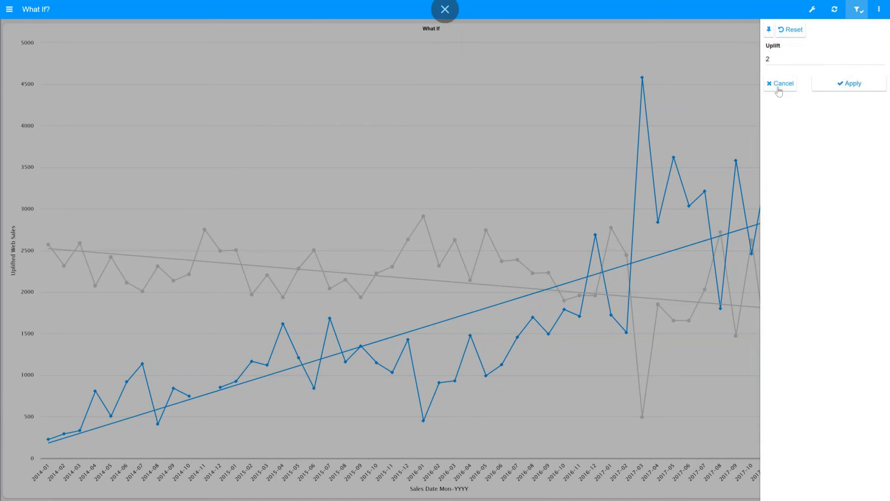
pyautogui.click(780, 83)
pyautogui.click(9, 10)
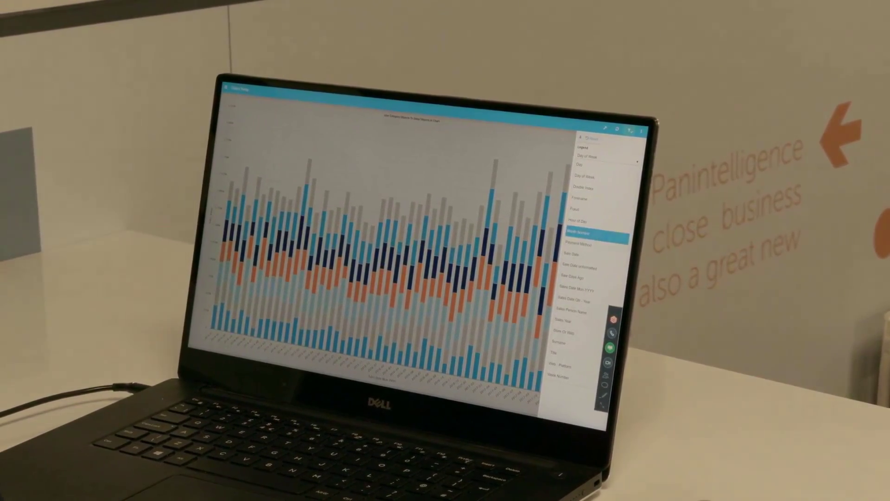
# Pick Sales Year from the Legend dropdown, leaving X Axis as Sales Date Mon-YYYY.
pyautogui.click(577, 324)
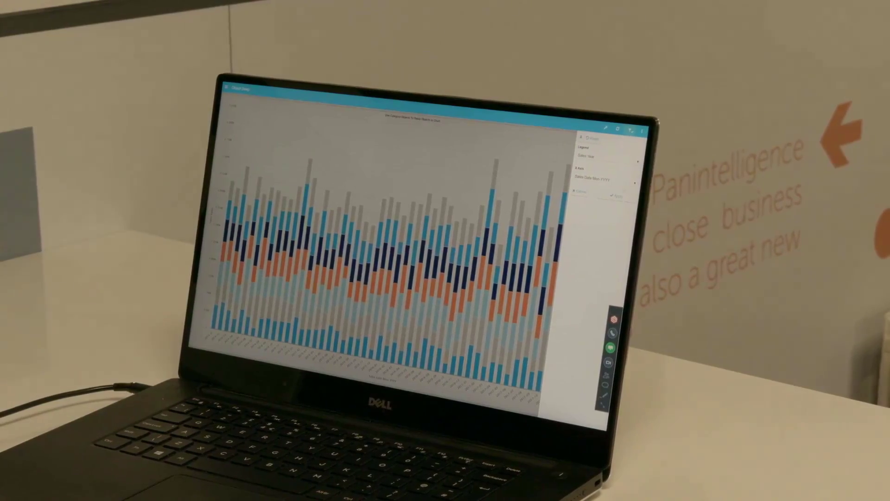